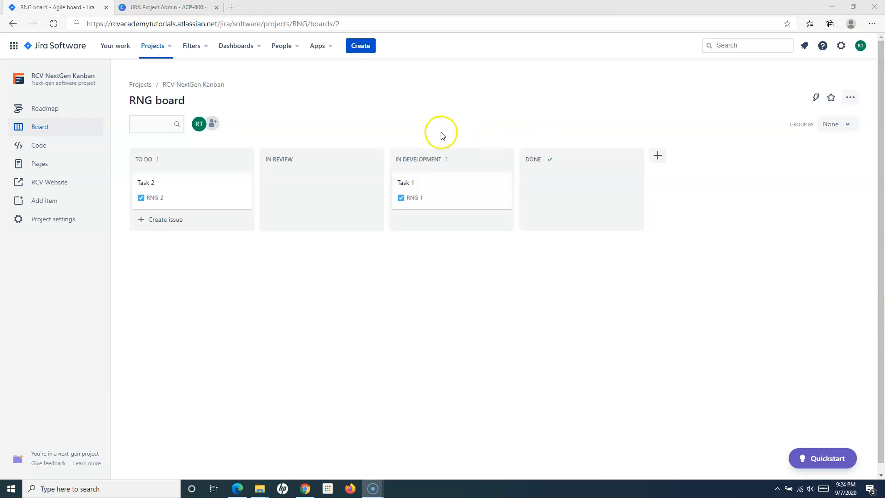
- View the RCV Tutorials Classic board from the full project list, and check the RCV NextGen Kanban board with its extra options
left_click(83, 52)
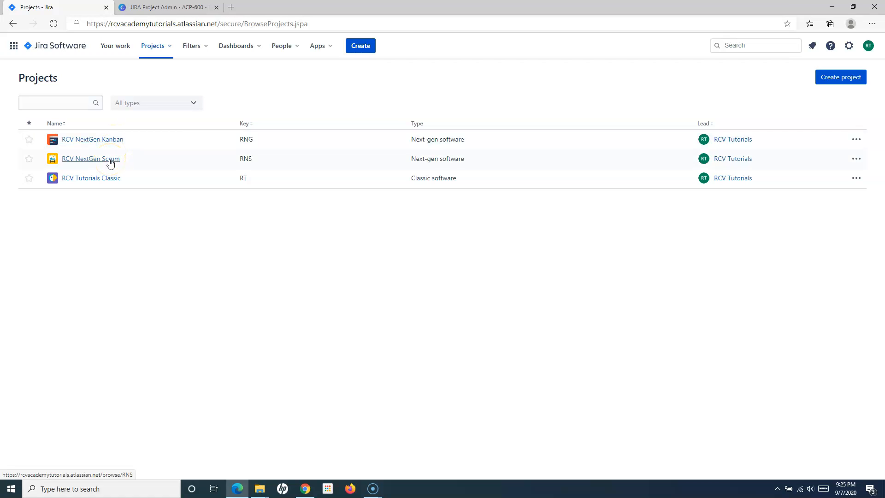
left_click(102, 180)
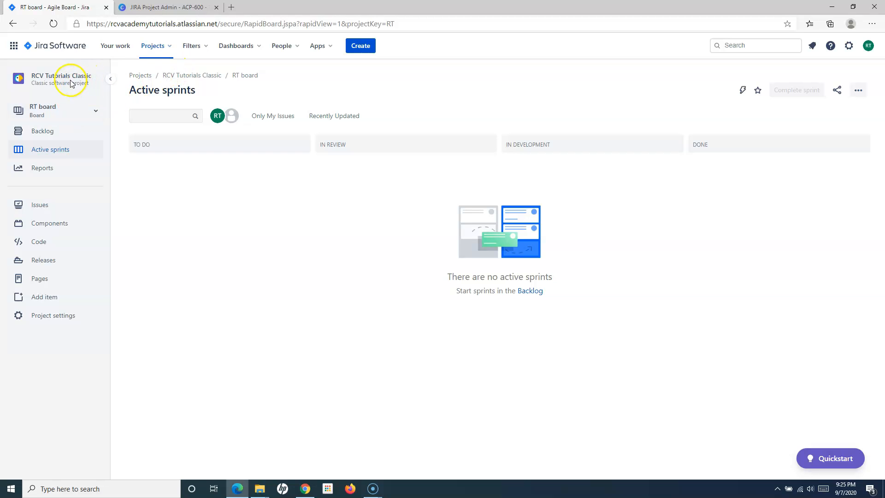
left_click(153, 46)
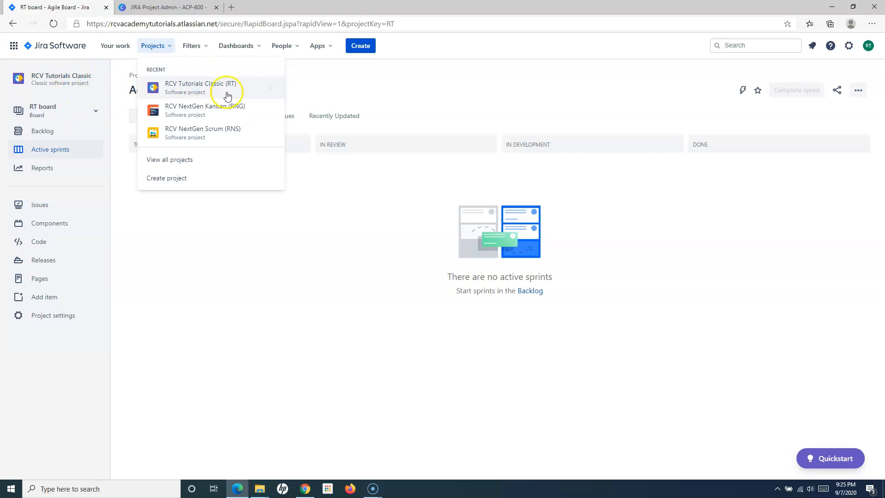
left_click(209, 111)
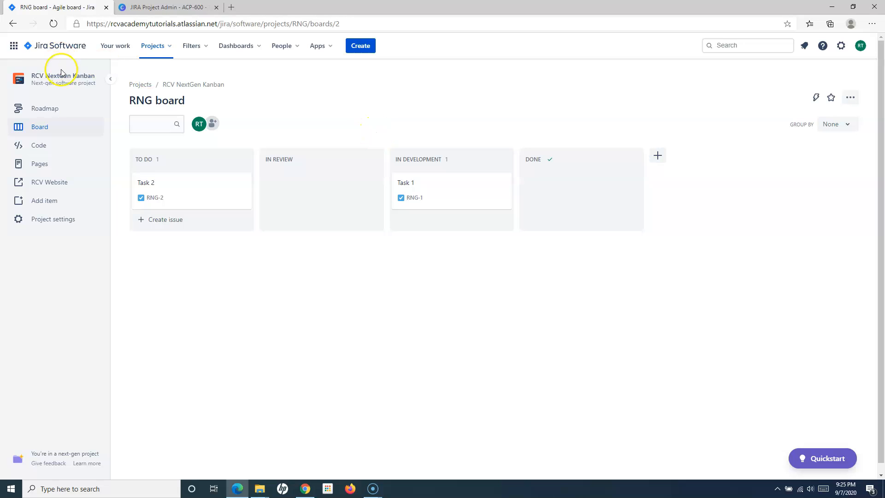
left_click(850, 102)
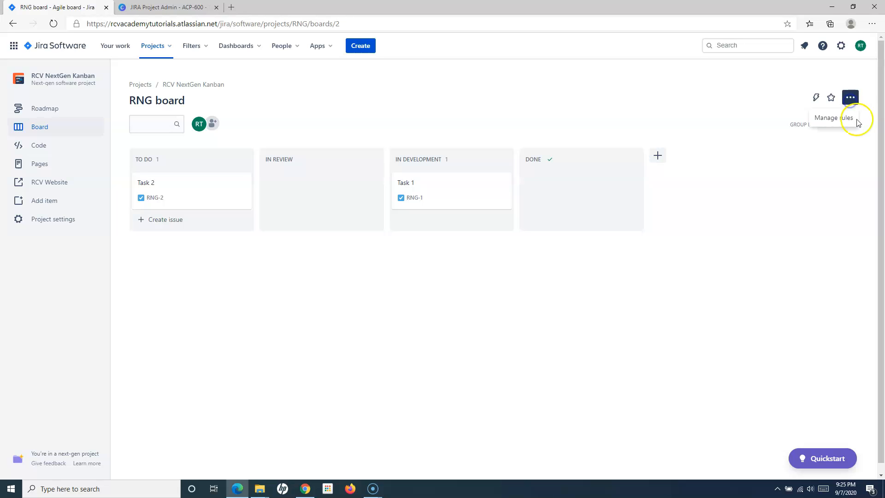
left_click(751, 202)
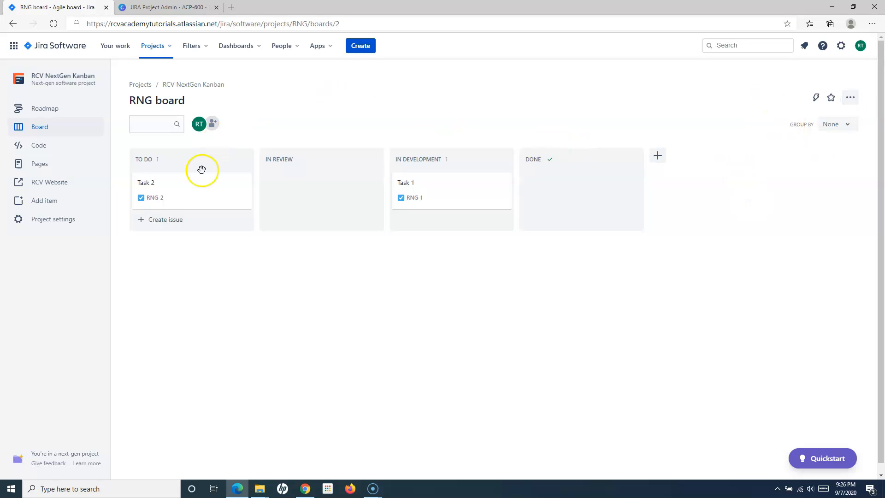
- Switch back to the board of the RCV Tutorials Classic project
left_click(168, 54)
left_click(227, 92)
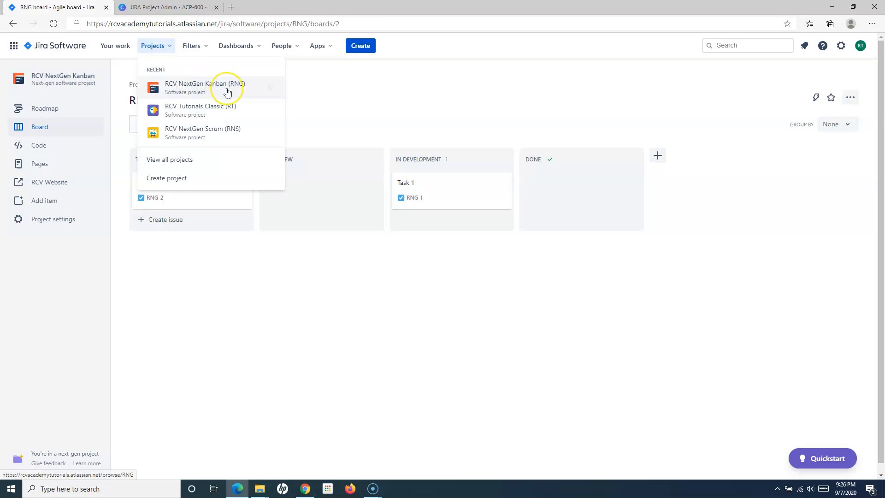
left_click(217, 112)
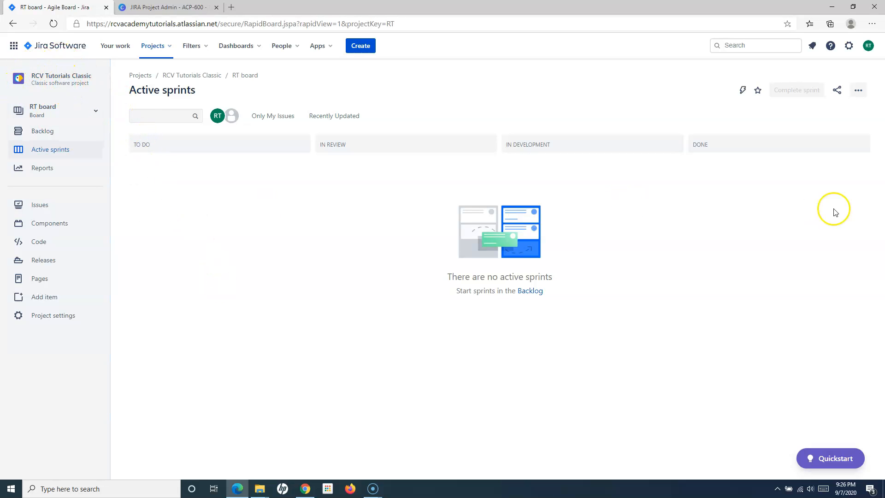
- Start creating an additional Scrum board for the project, based on an existing project
left_click(857, 90)
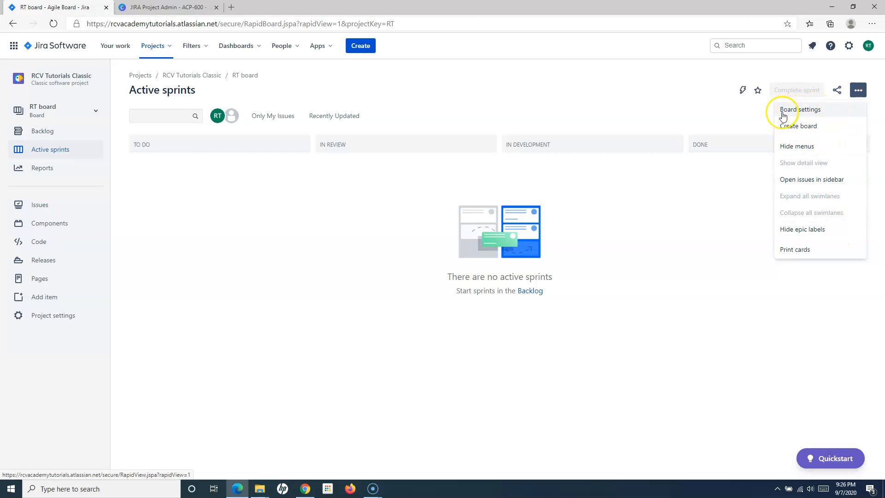
left_click(811, 127)
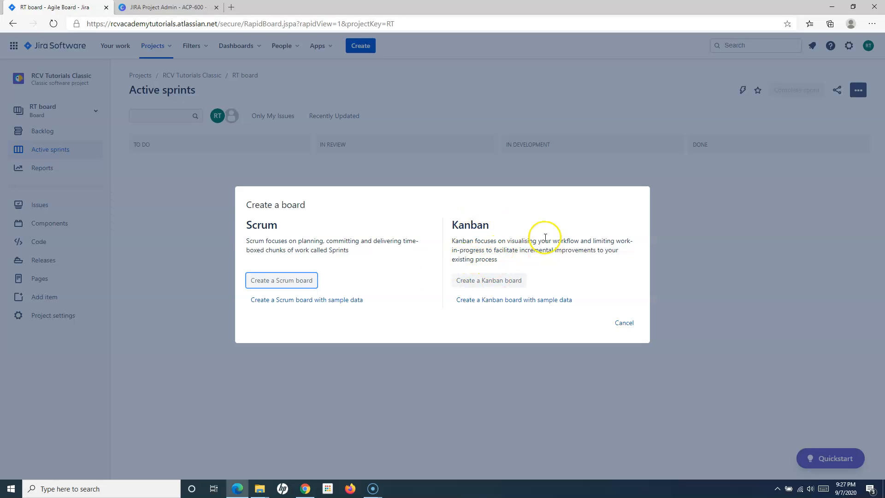
left_click(282, 282)
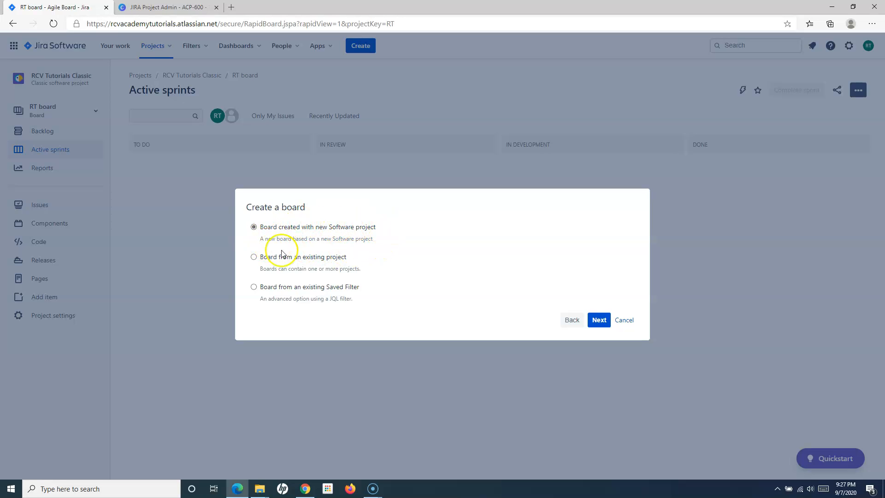
left_click(254, 257)
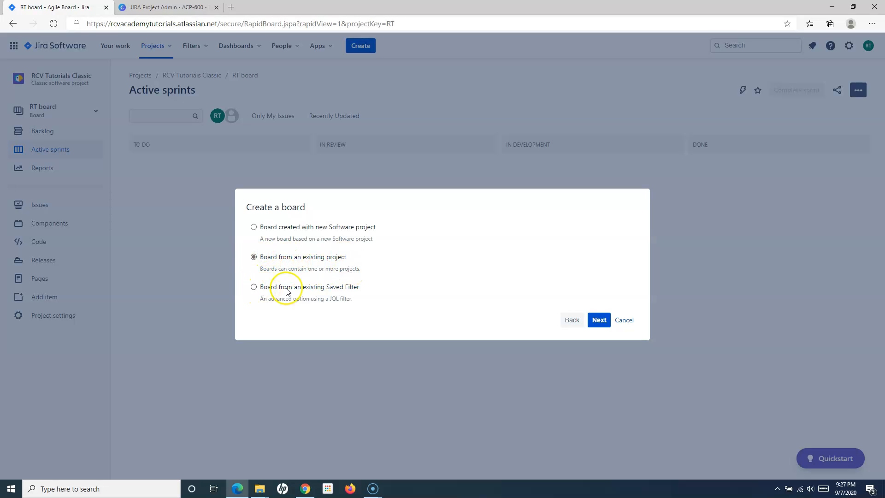
left_click(254, 286)
left_click(254, 258)
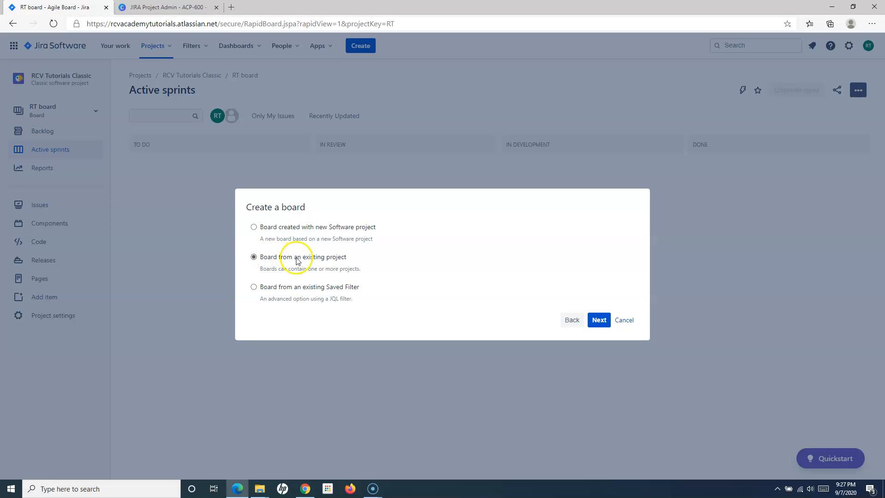
left_click(601, 321)
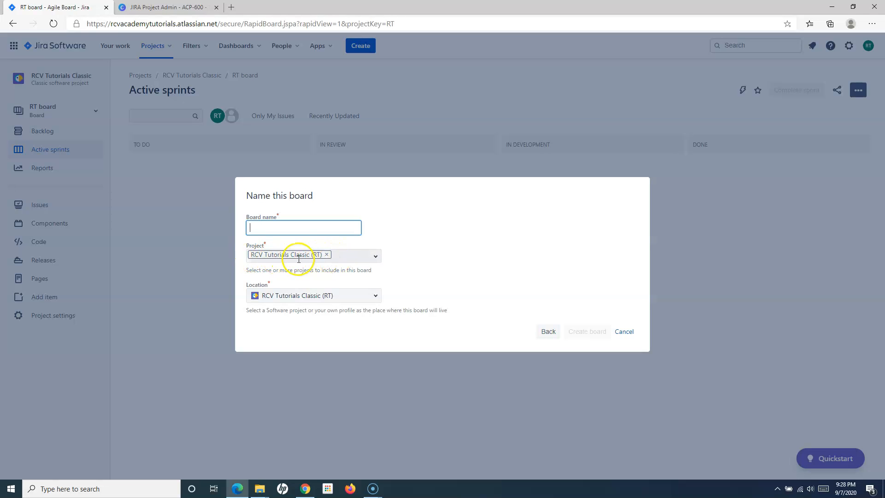
- Name the new board "Additional Scrum Board" and create it with RCV Tutorials Classic as project and location
left_click(289, 232)
type("Additional Scrum Board")
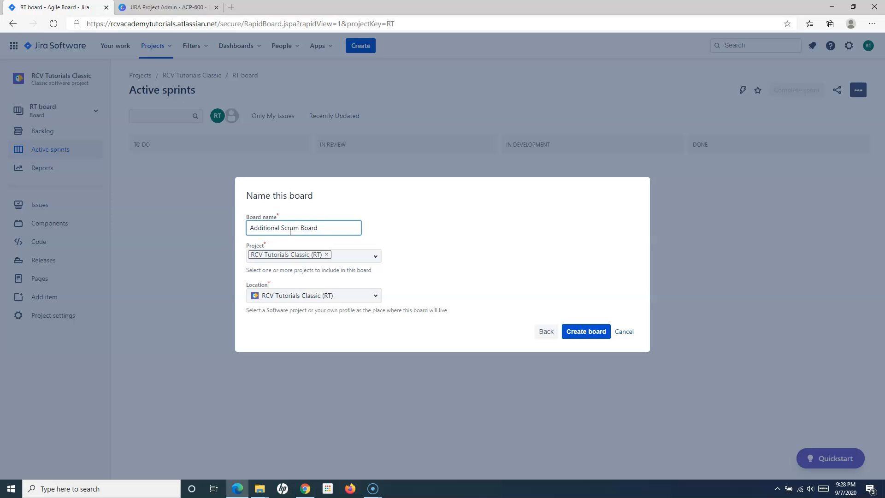
left_click(511, 244)
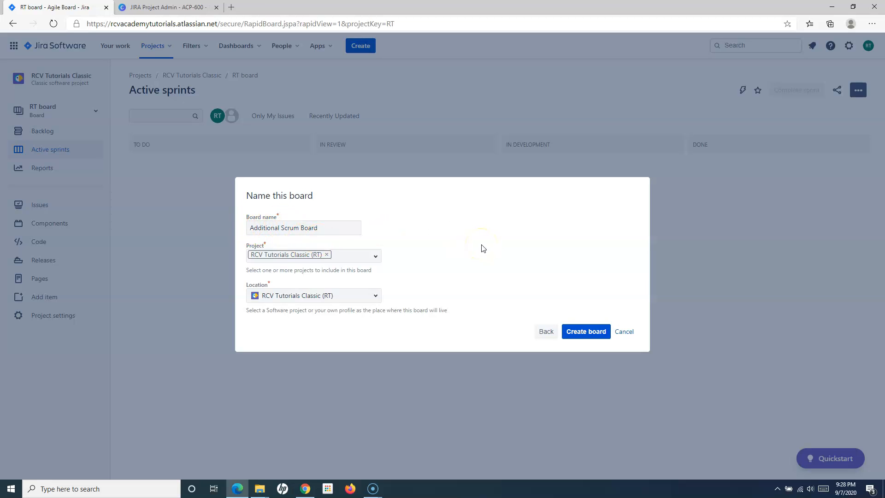
left_click(584, 332)
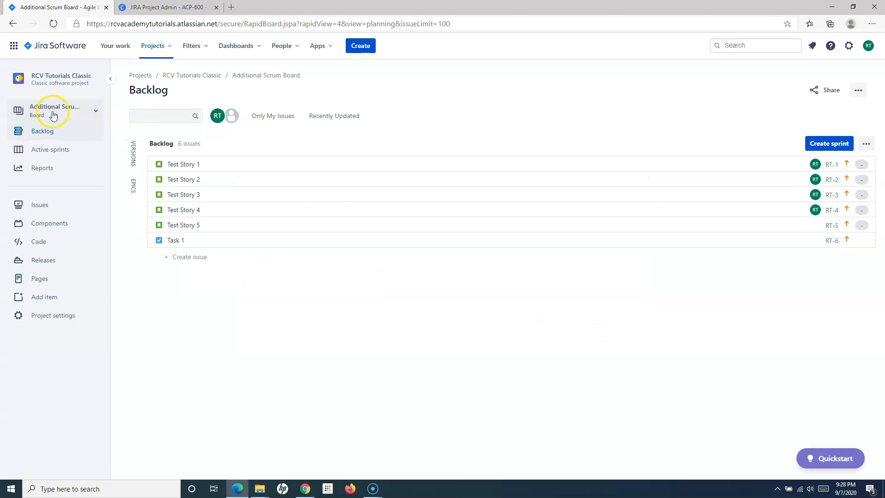
- Compare the active sprints columns of the RT board with those of the Additional Scrum Board
left_click(93, 111)
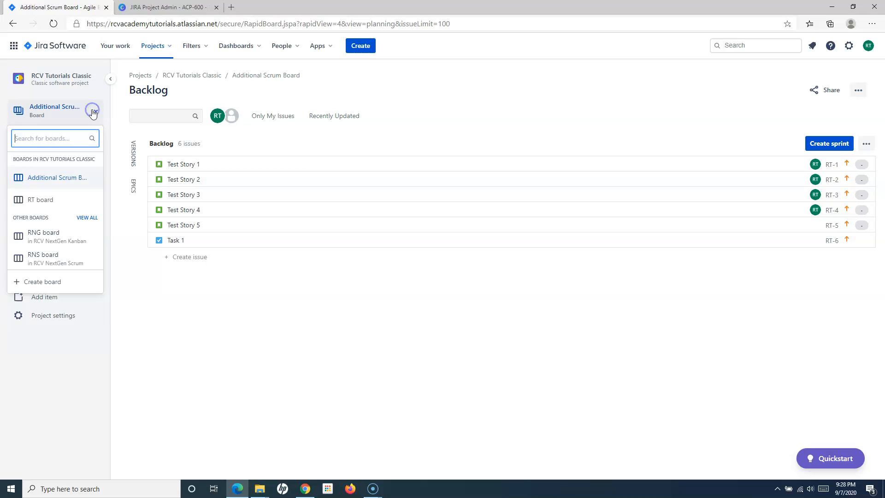
left_click(36, 201)
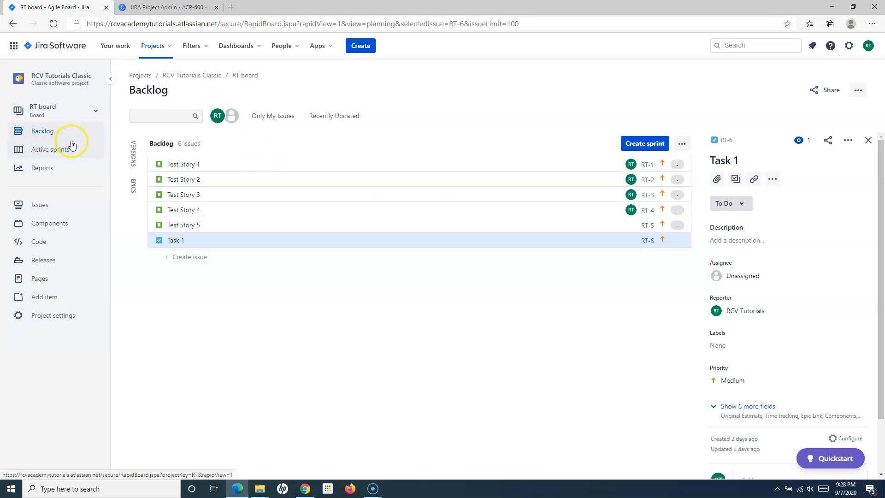
left_click(51, 150)
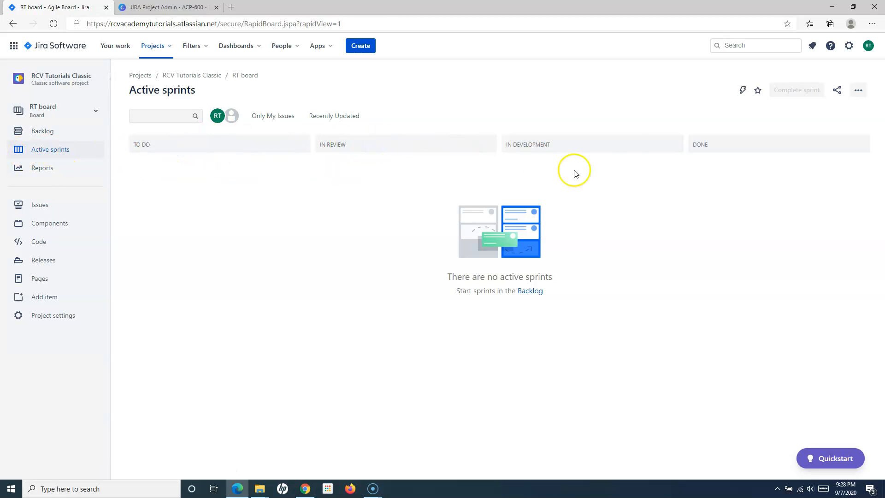
left_click(95, 110)
left_click(44, 178)
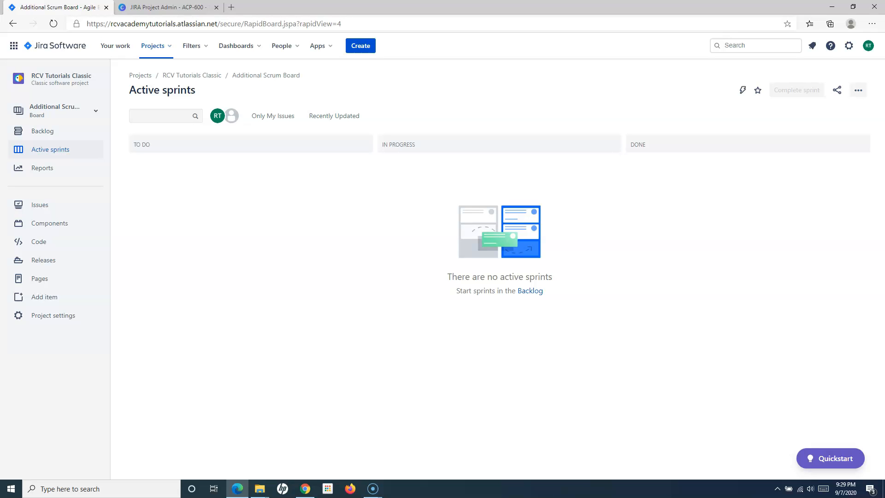
- Switch to the RT board and open its board settings
key("alt+Tab")
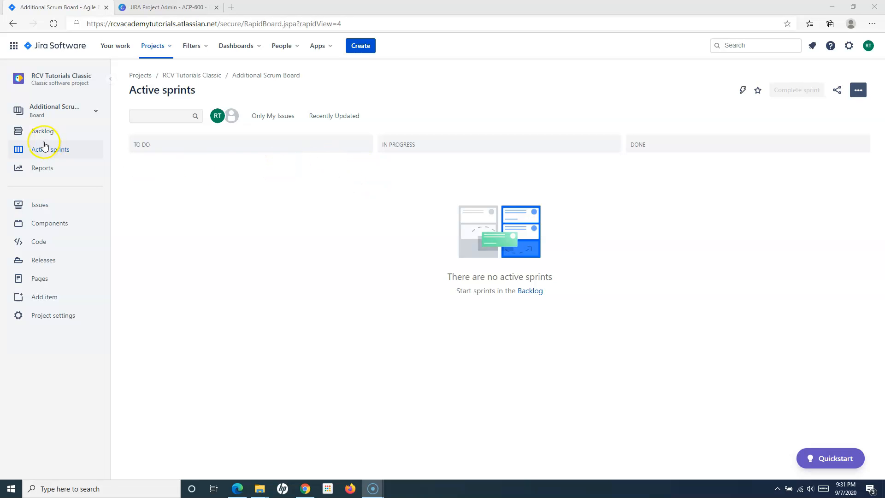
left_click(96, 112)
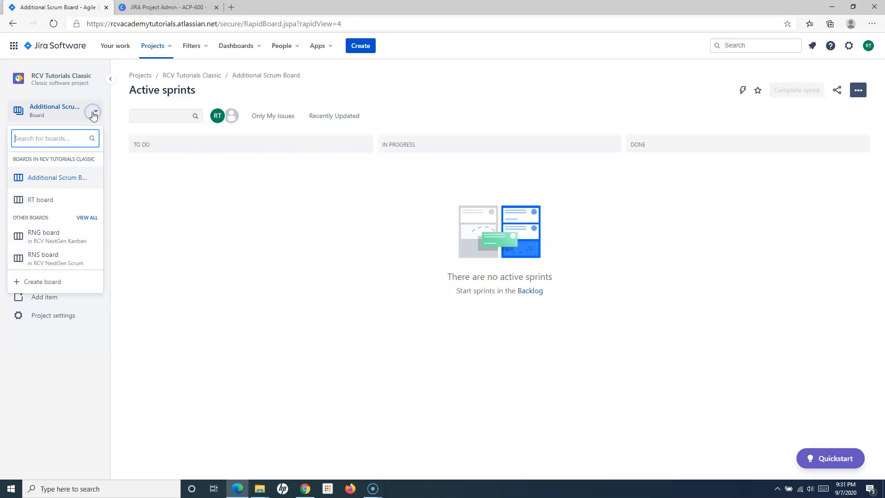
left_click(49, 203)
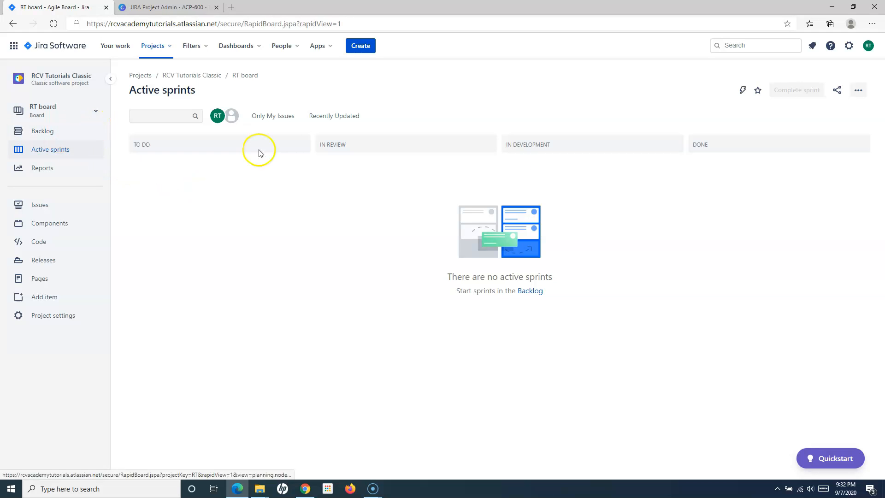
left_click(857, 92)
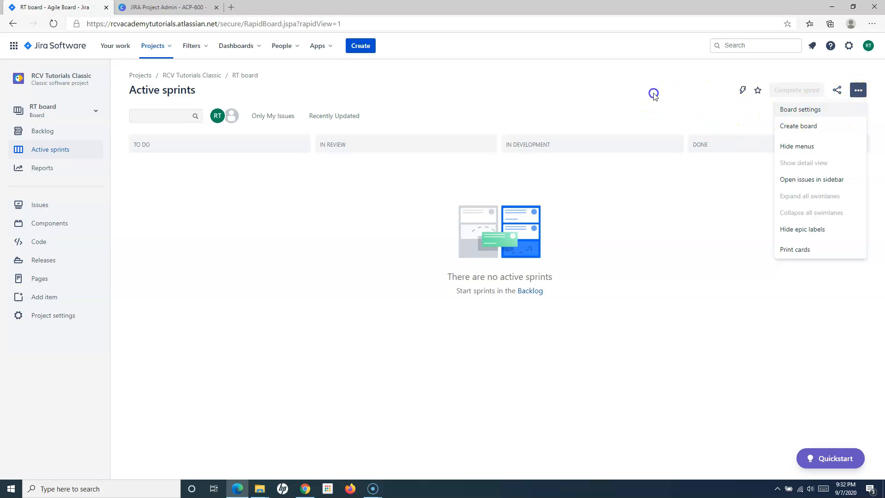
left_click(652, 93)
left_click(863, 97)
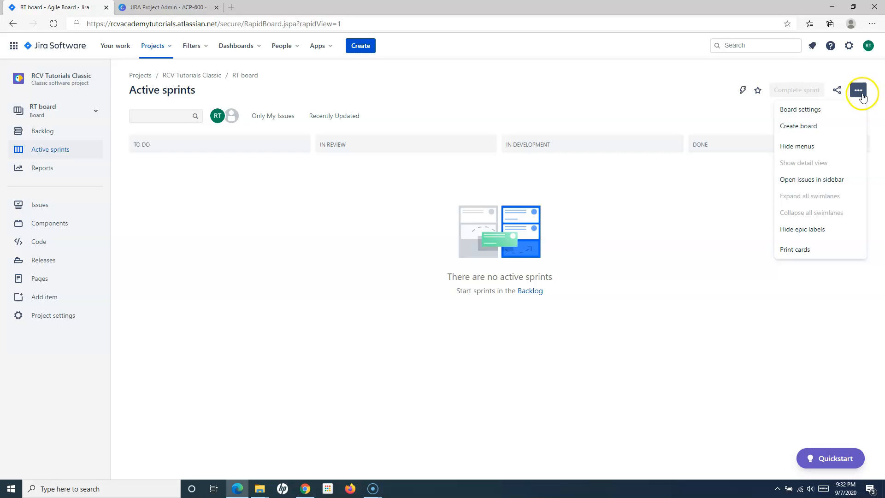
left_click(800, 110)
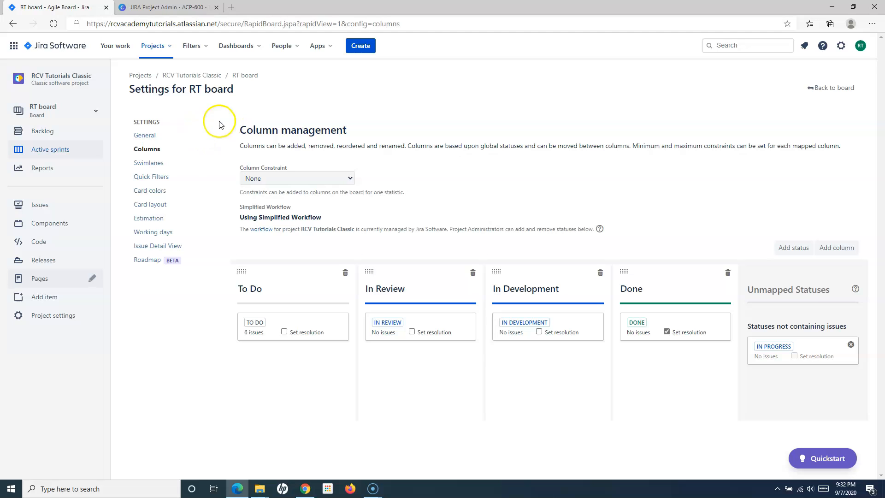
- Go to the general settings of the RT board and open its filter query for editing
left_click(164, 140)
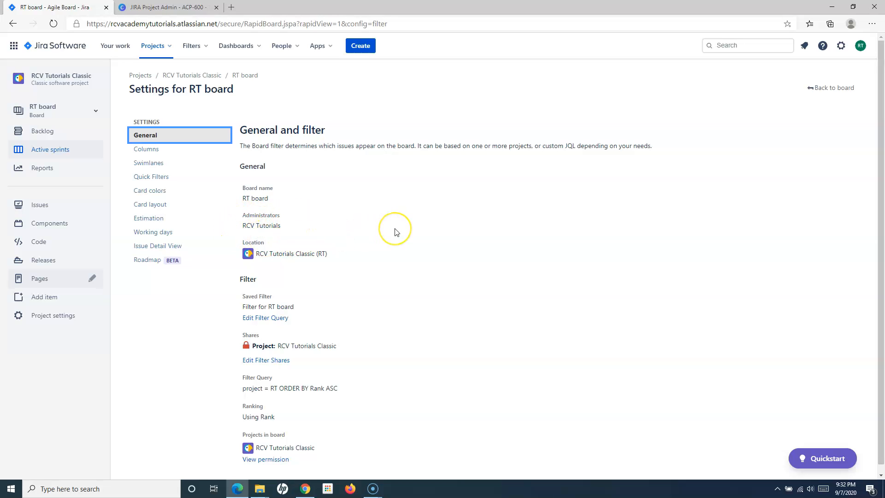
scroll(396, 232, "down", 1)
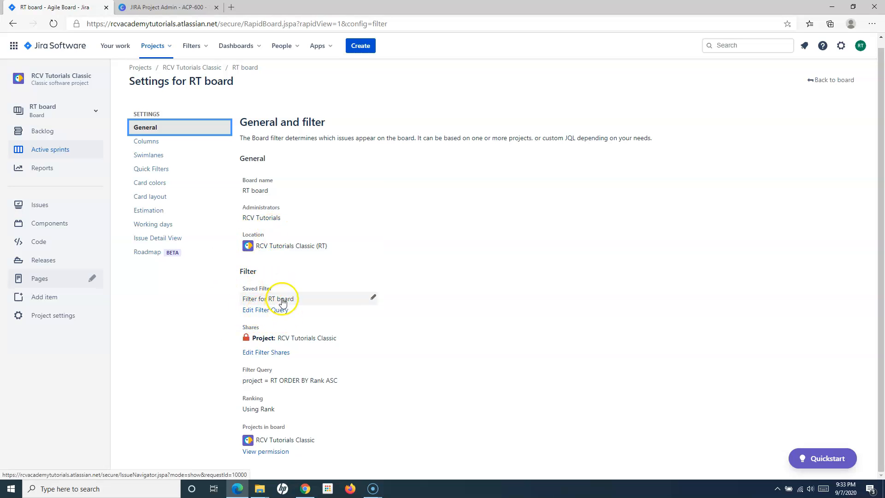
left_click(264, 311)
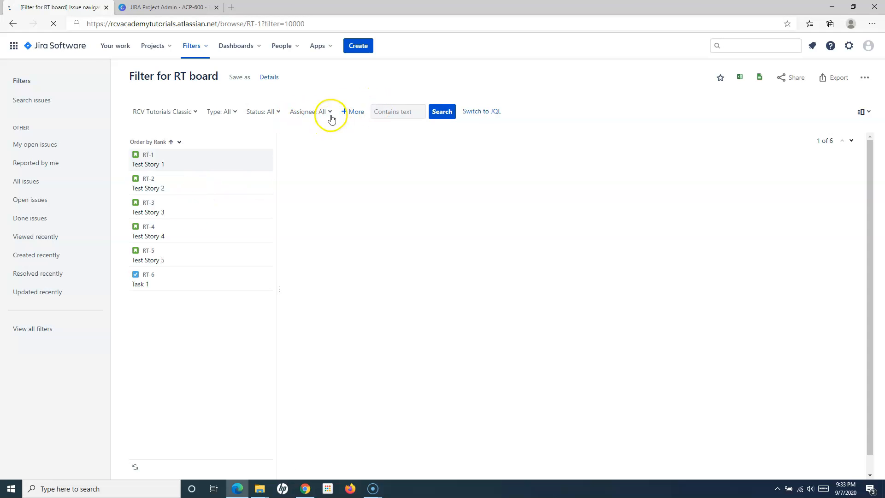
- Add the RCV NextGen Kanban and RCV NextGen Scrum projects to the Filter for RT board and save it
left_click(194, 114)
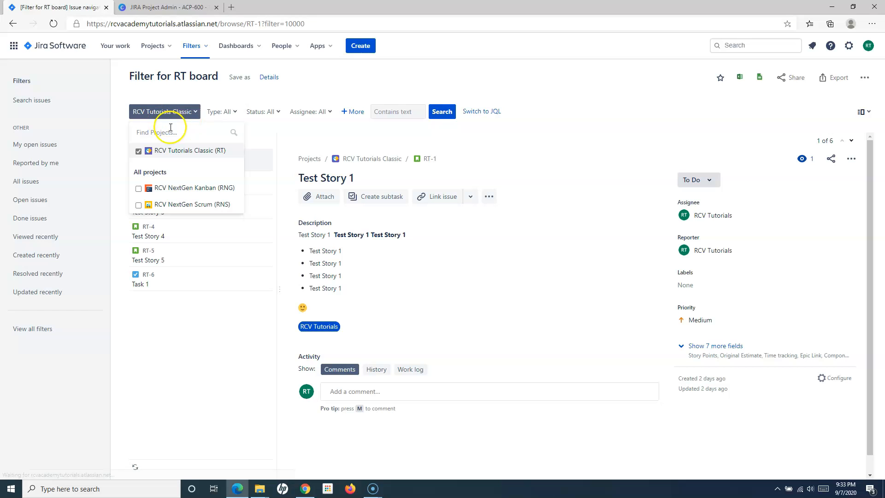
left_click(138, 189)
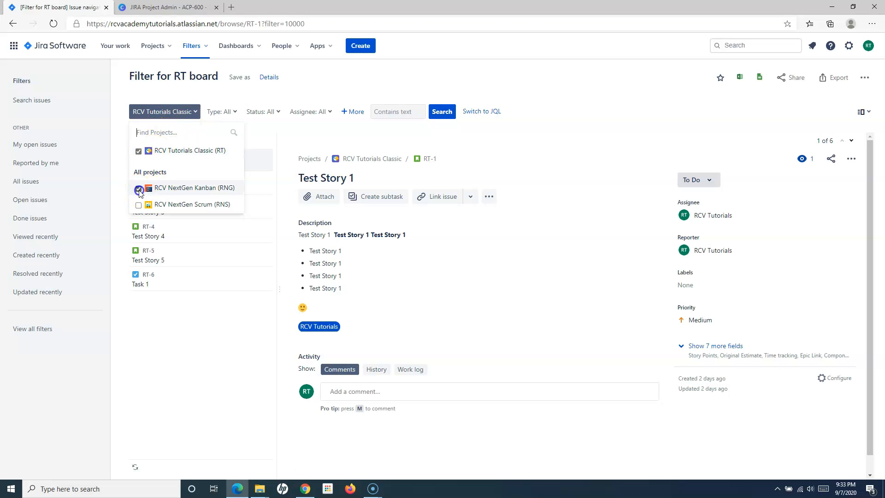
left_click(139, 205)
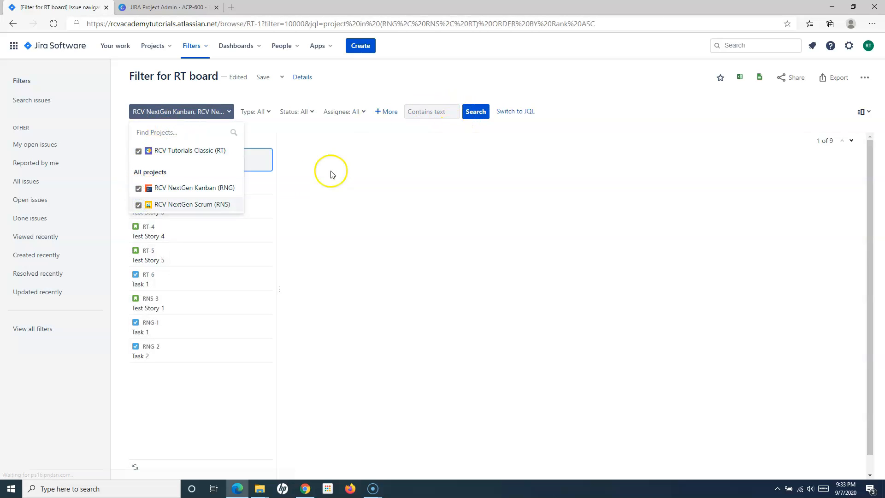
left_click(435, 79)
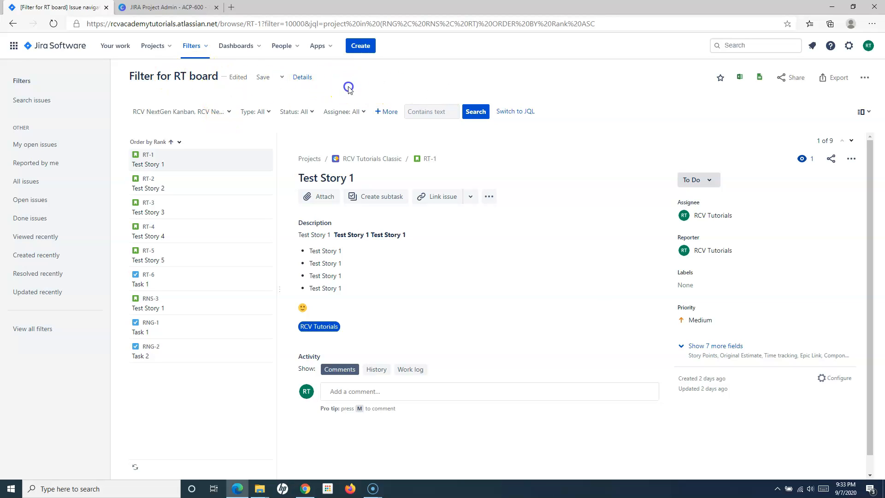
left_click(261, 81)
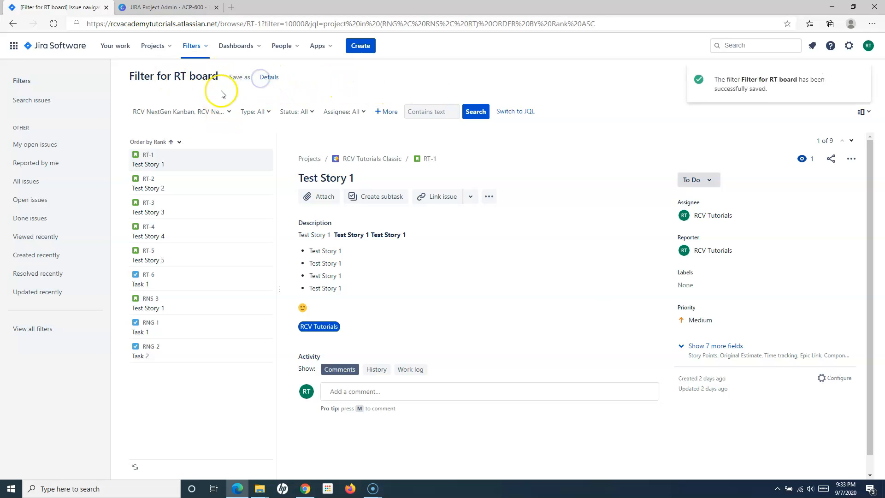
- Return to the RT board of the RCV Tutorials Classic project and open its column settings
left_click(192, 48)
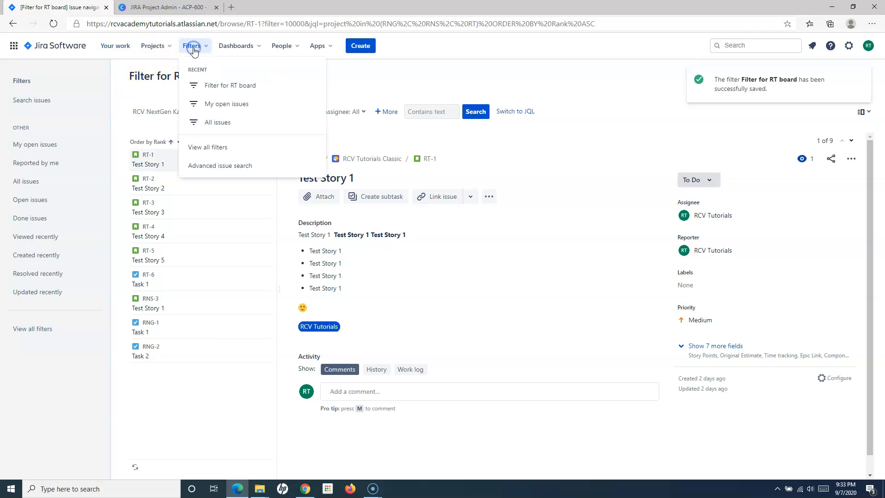
left_click(156, 48)
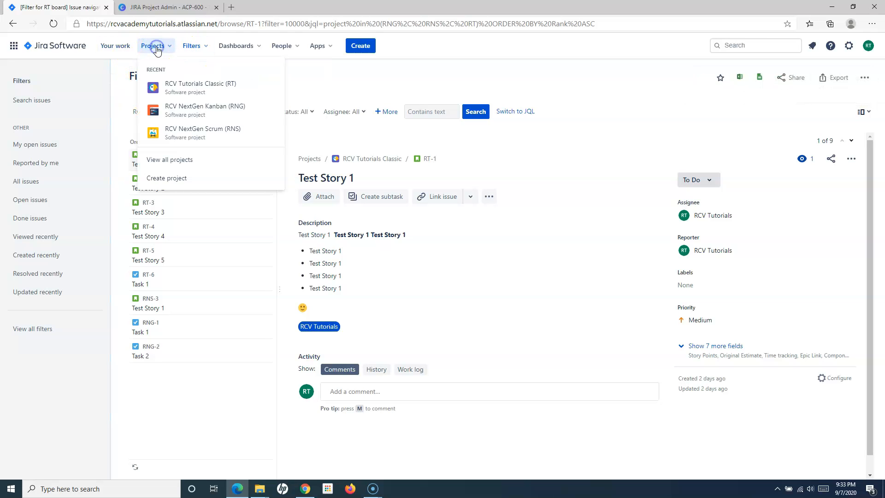
left_click(182, 91)
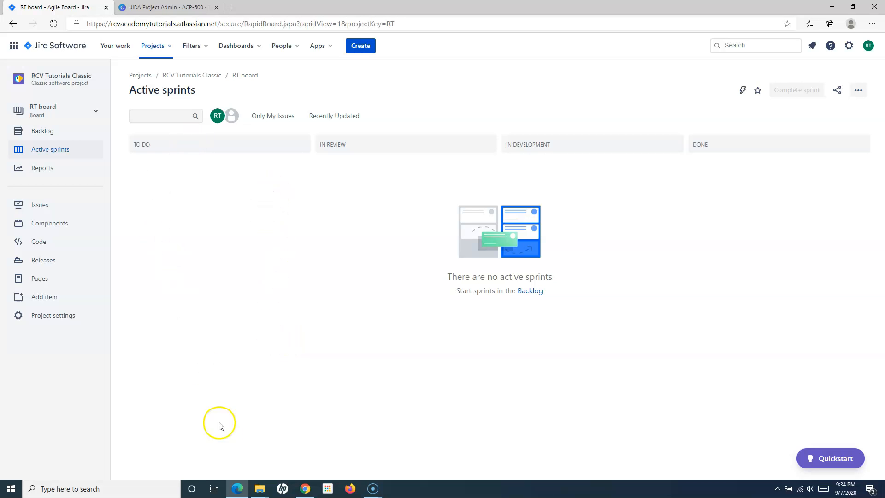
left_click(858, 91)
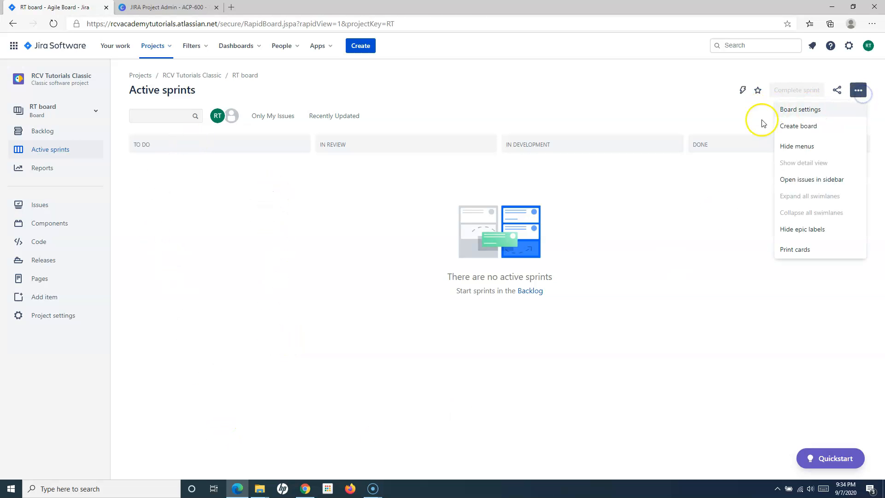
left_click(820, 114)
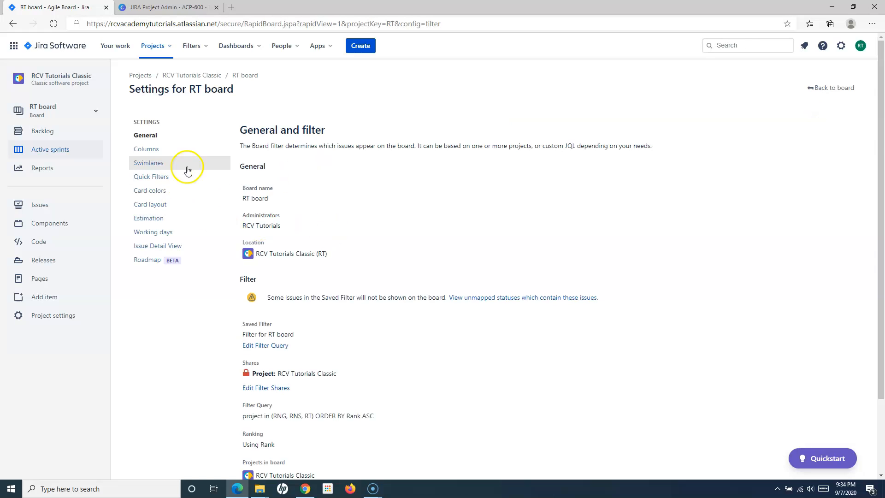
left_click(153, 155)
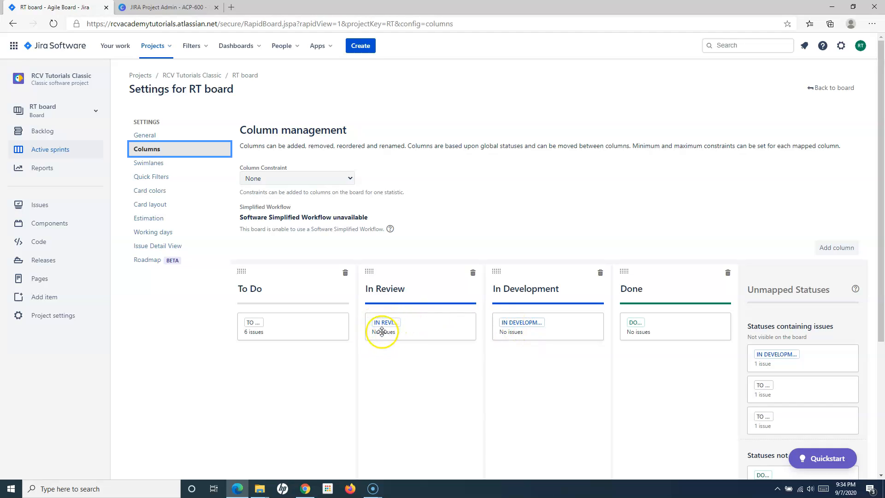
- Add a new column to the RT board and place it between To Do and In Review
left_click(409, 293)
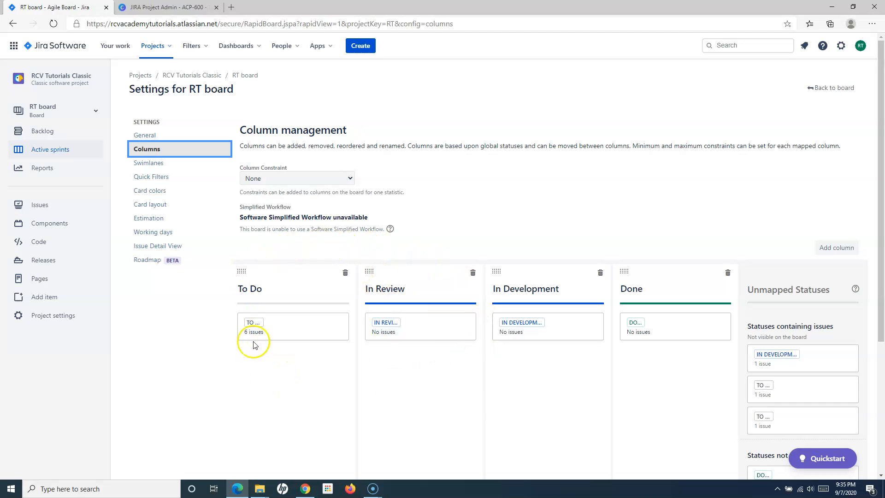
left_click(839, 249)
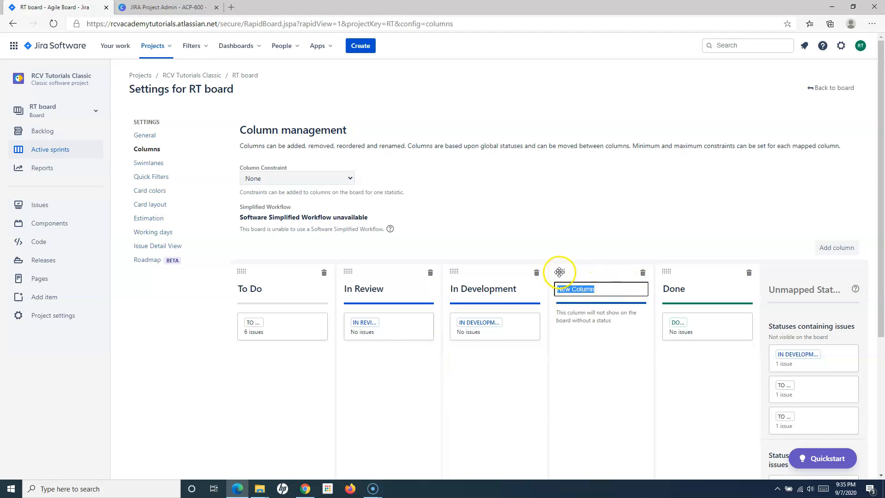
left_click_drag(561, 273, 351, 272)
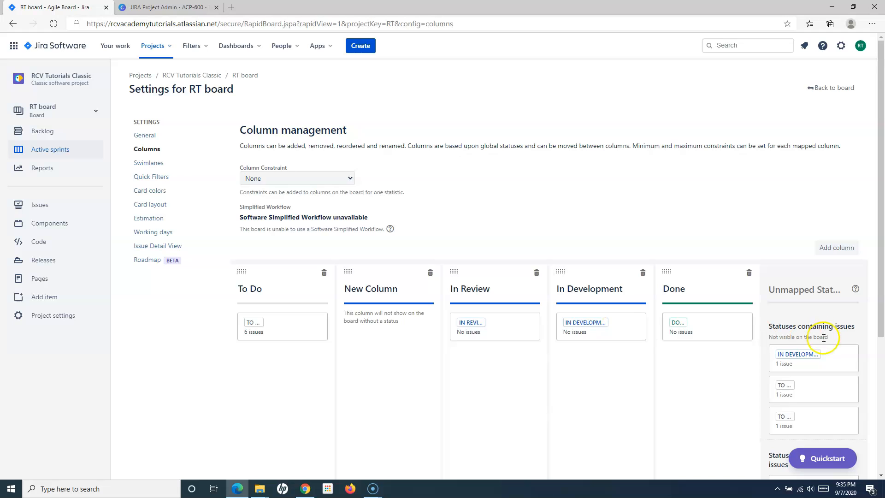
- Map an unmapped Done status without issues to the Done column and an unmapped In Progress status to the new column
scroll(813, 364, "down", 3)
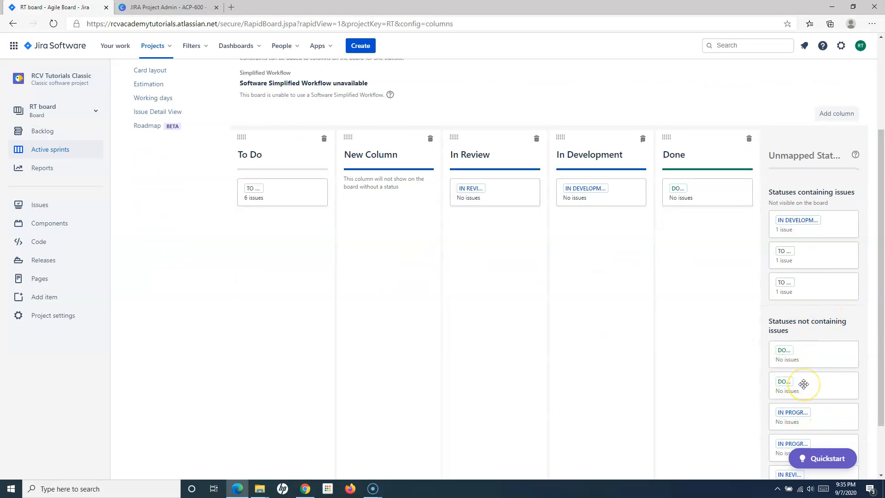
scroll(803, 384, "up", 2)
scroll(806, 409, "down", 2)
left_click_drag(802, 358, 696, 235)
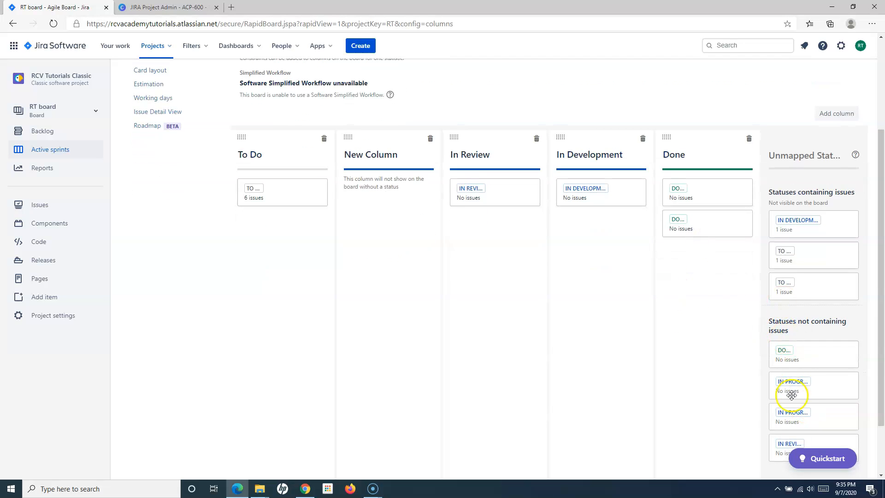
left_click_drag(810, 389, 392, 237)
scroll(351, 237, "up", 3)
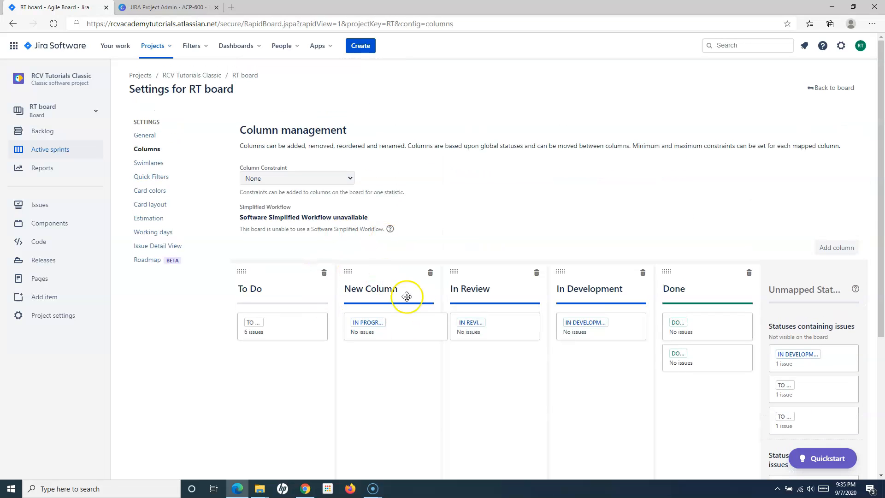